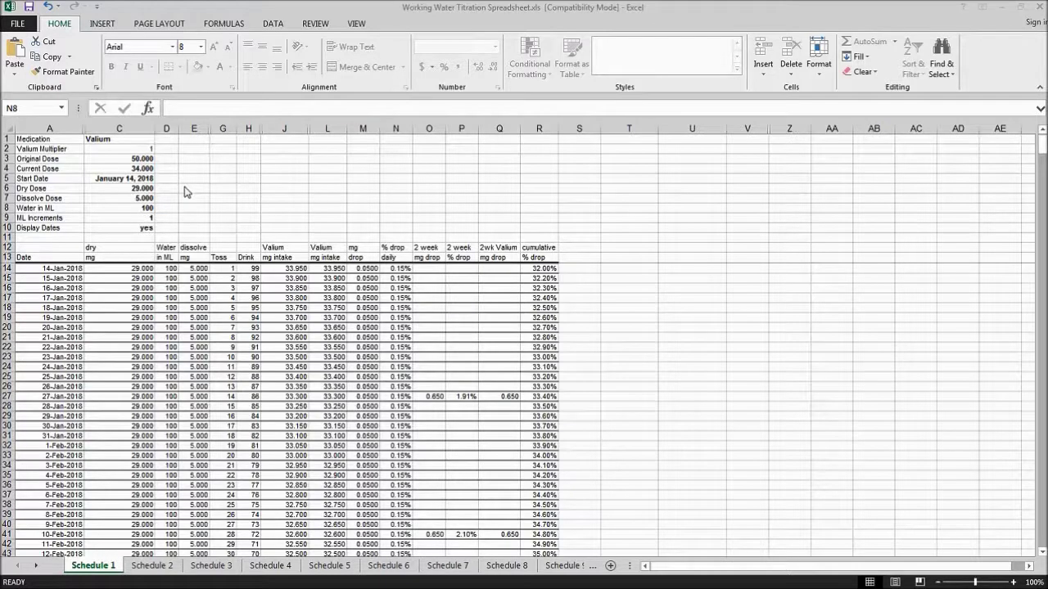
- Review the medication choices and the original dose, current dose, start date, dry dose and dissolve dose entries
left_click(146, 139)
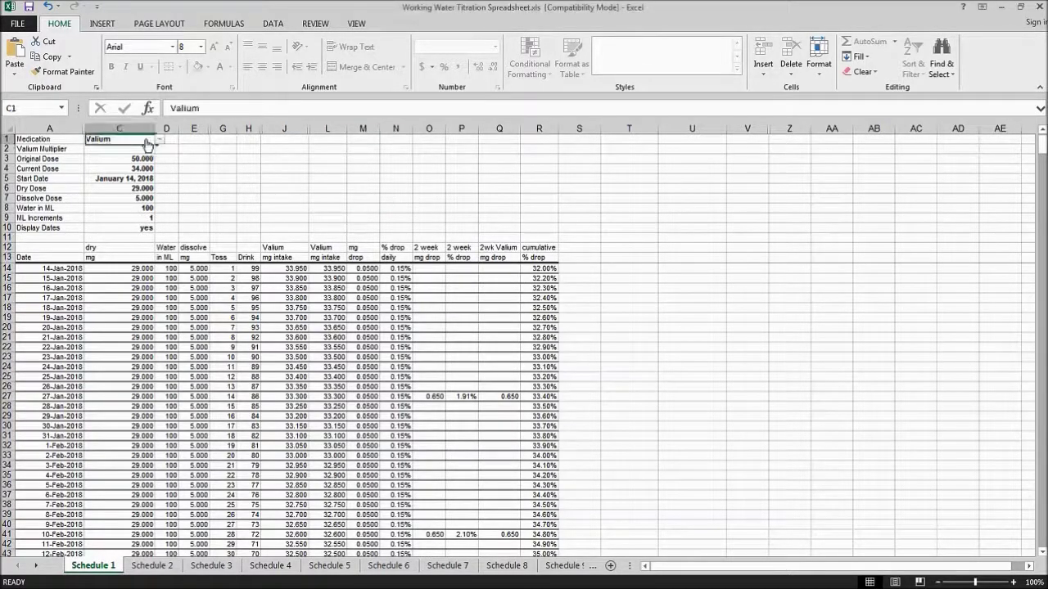
left_click(160, 141)
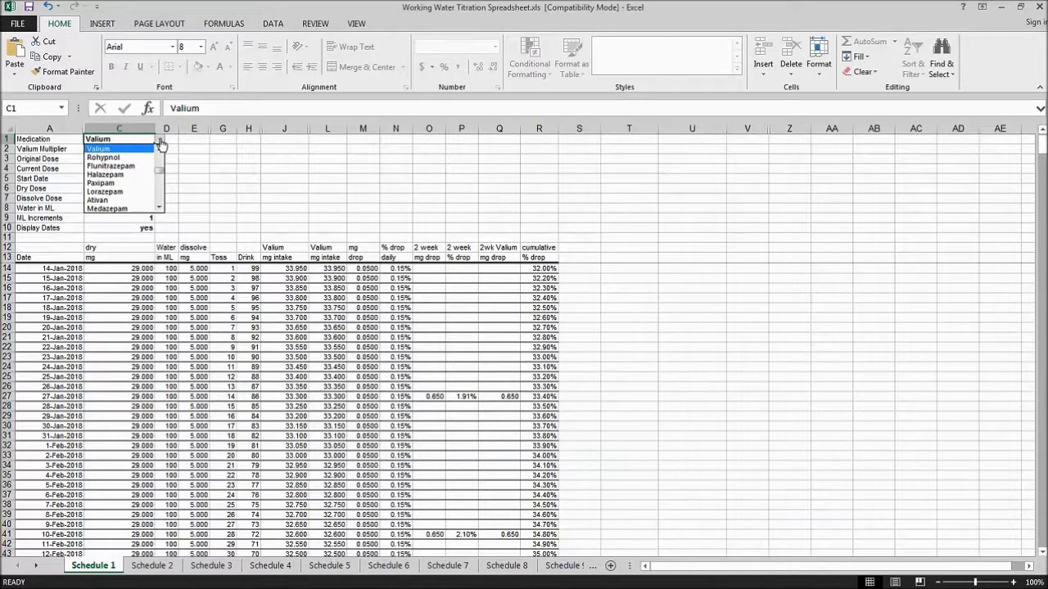
left_click(161, 141)
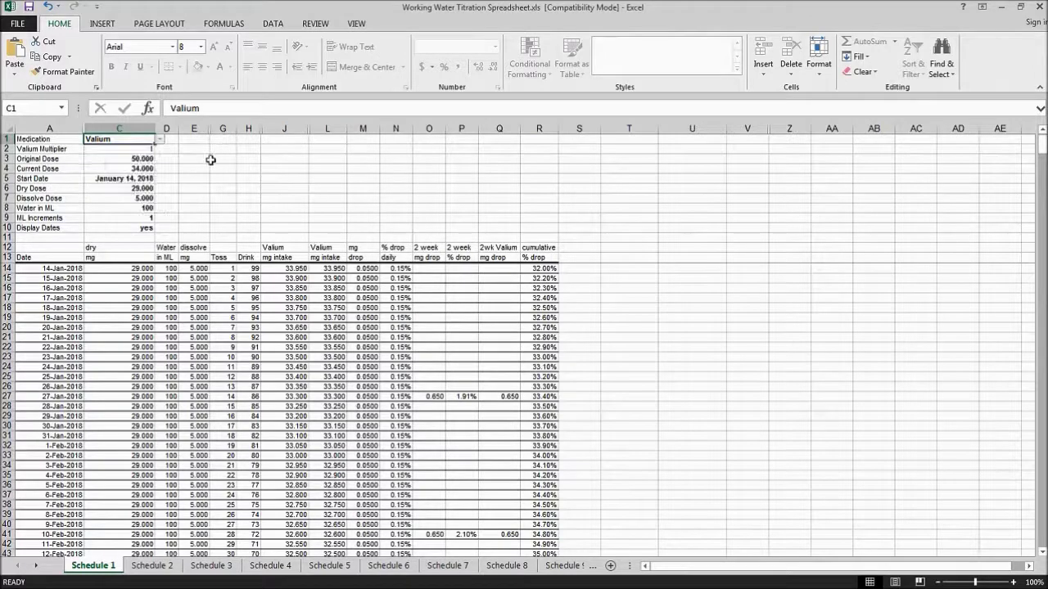
left_click(136, 159)
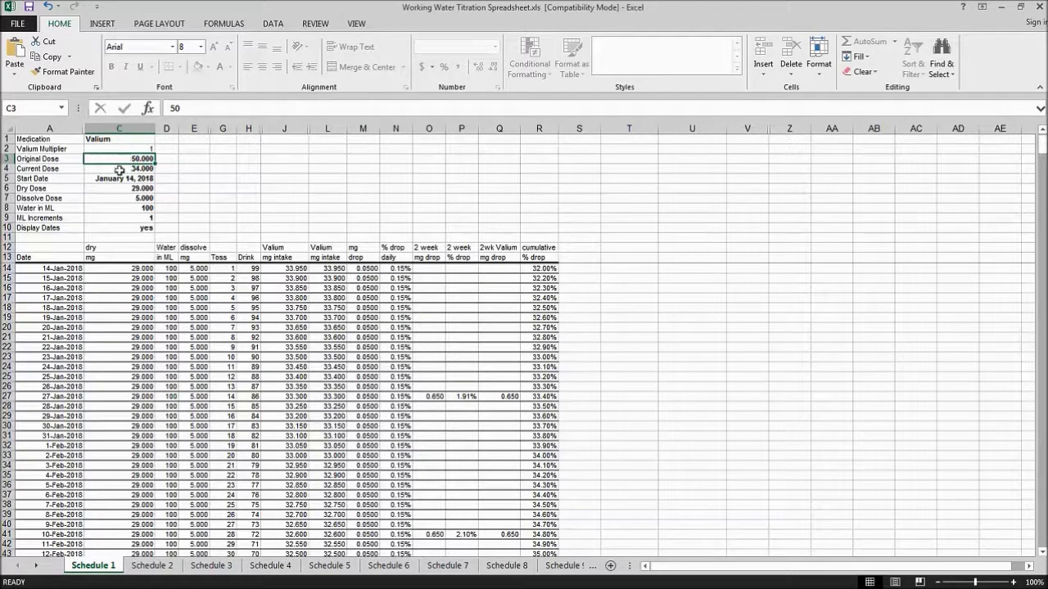
left_click(125, 168)
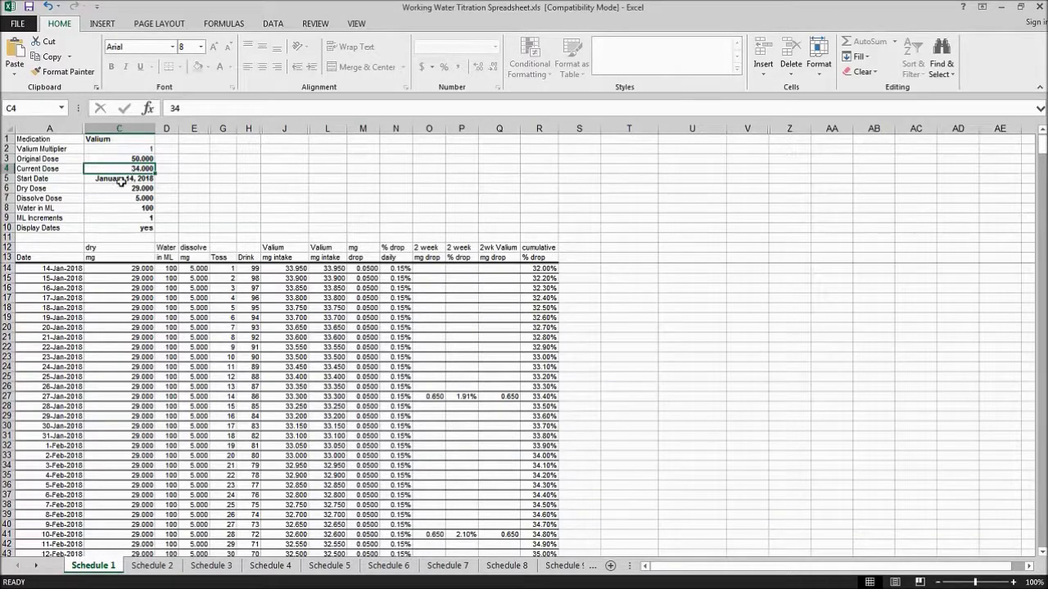
left_click(121, 182)
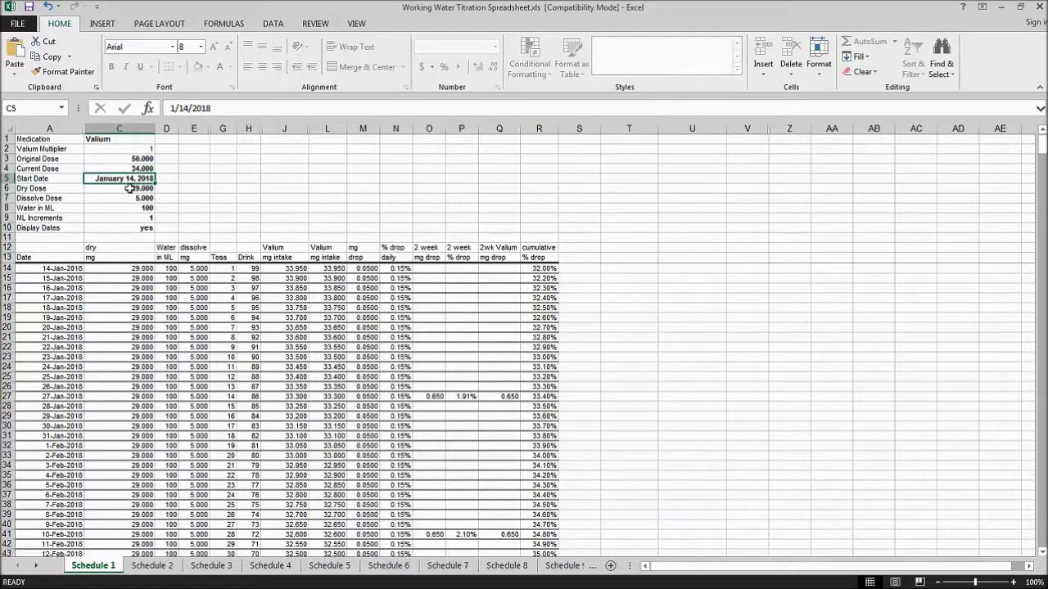
left_click(129, 188)
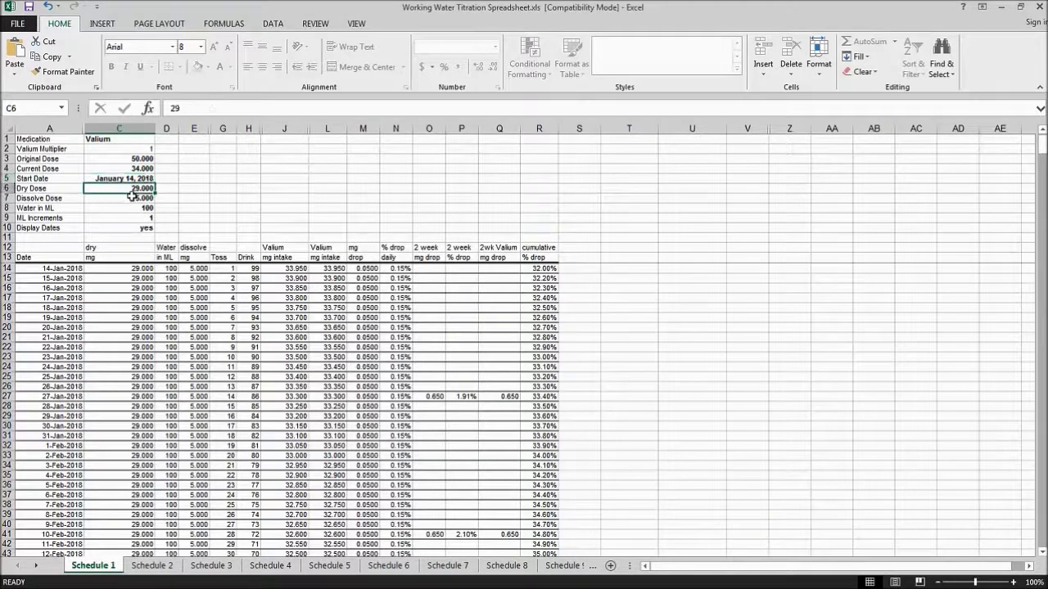
left_click(135, 198)
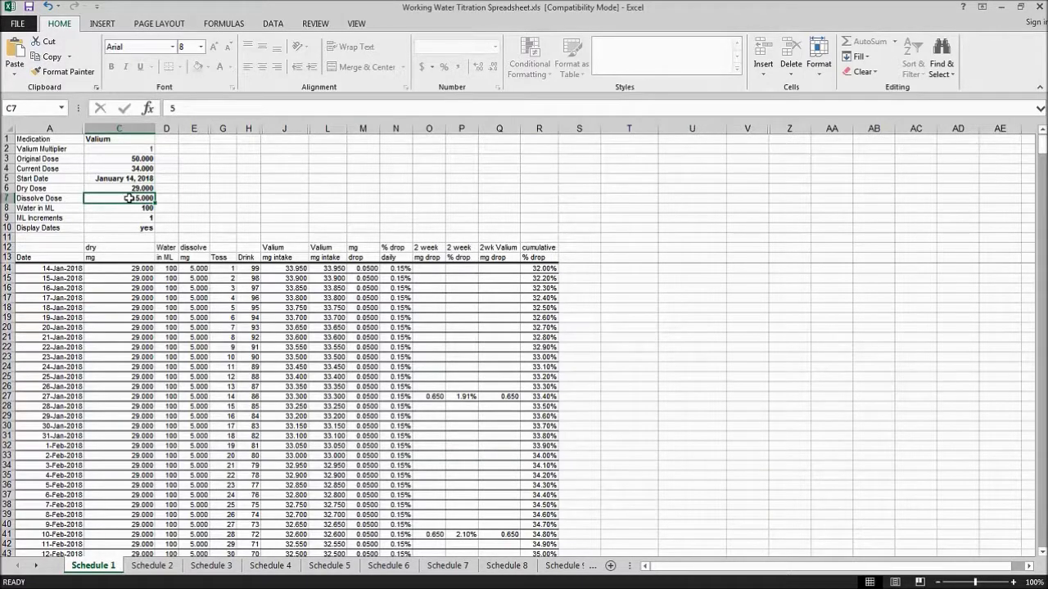
left_click(136, 189)
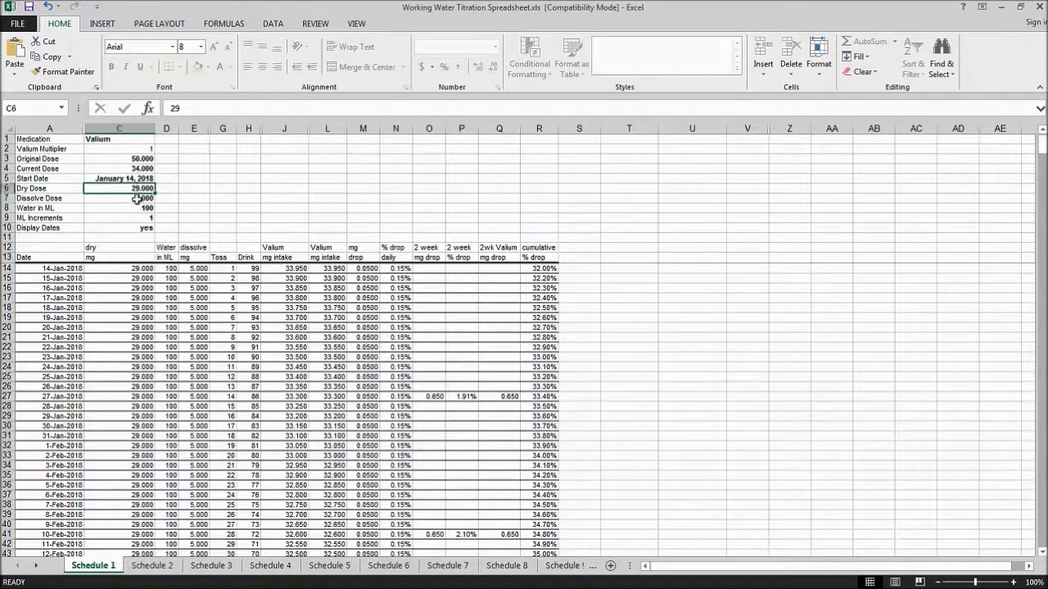
- Set the dissolve dose to 10 mg and the water amount to 200 mL in the schedule settings
left_click(137, 199)
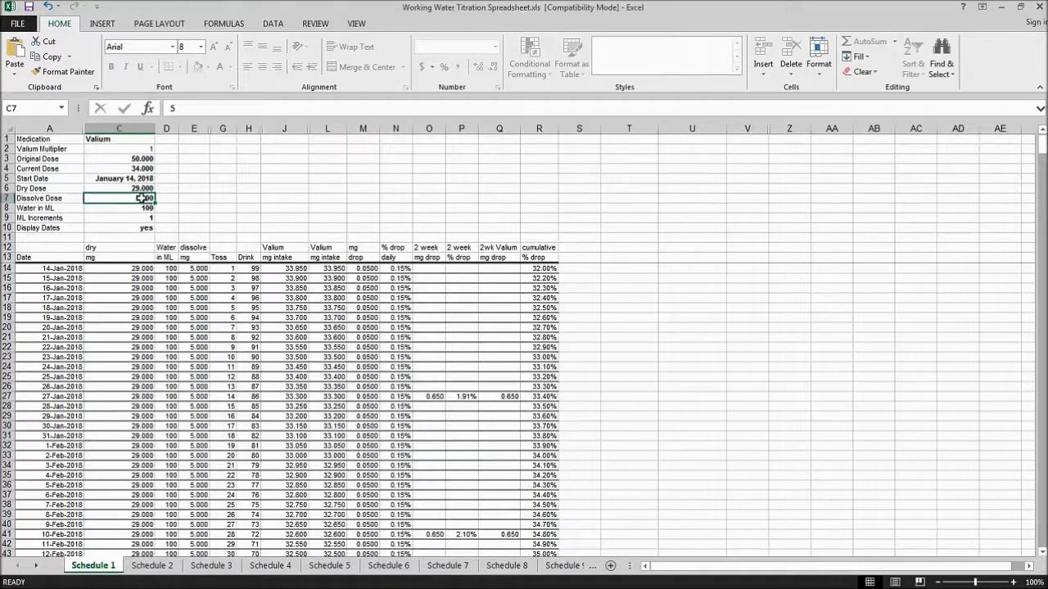
type("10")
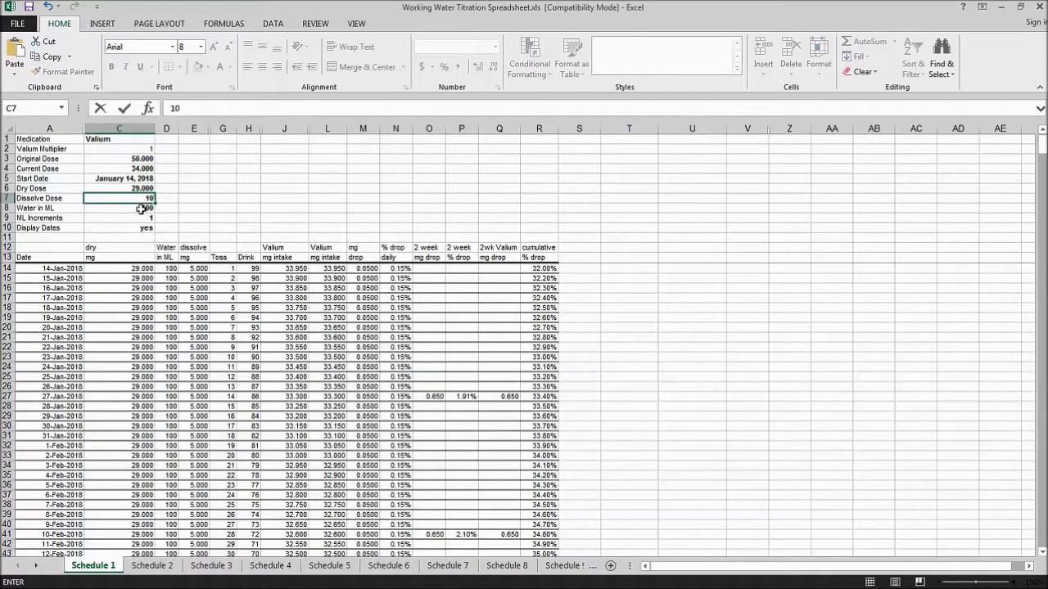
key("Return")
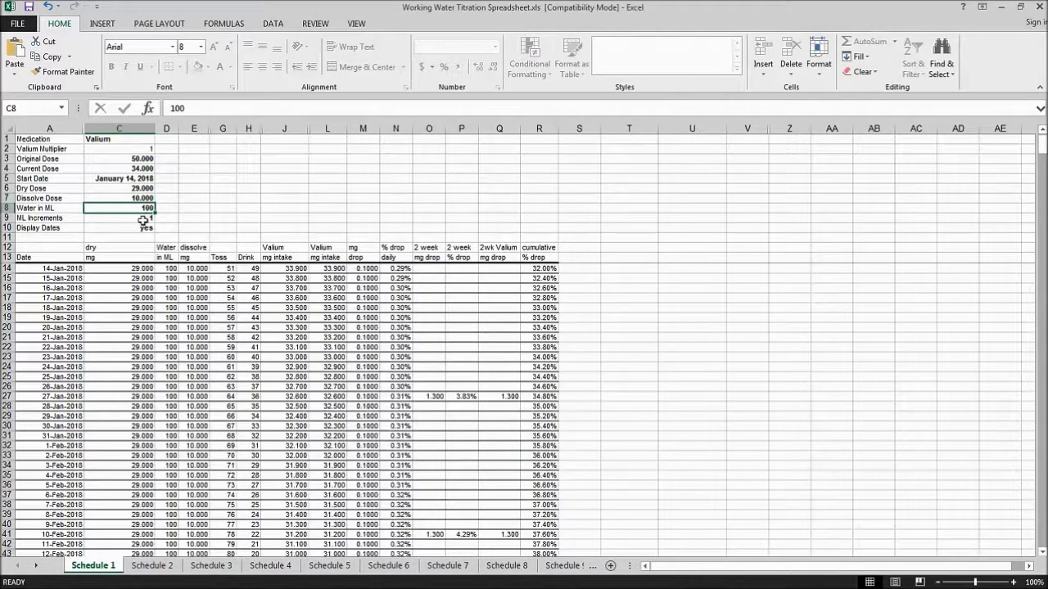
type("200")
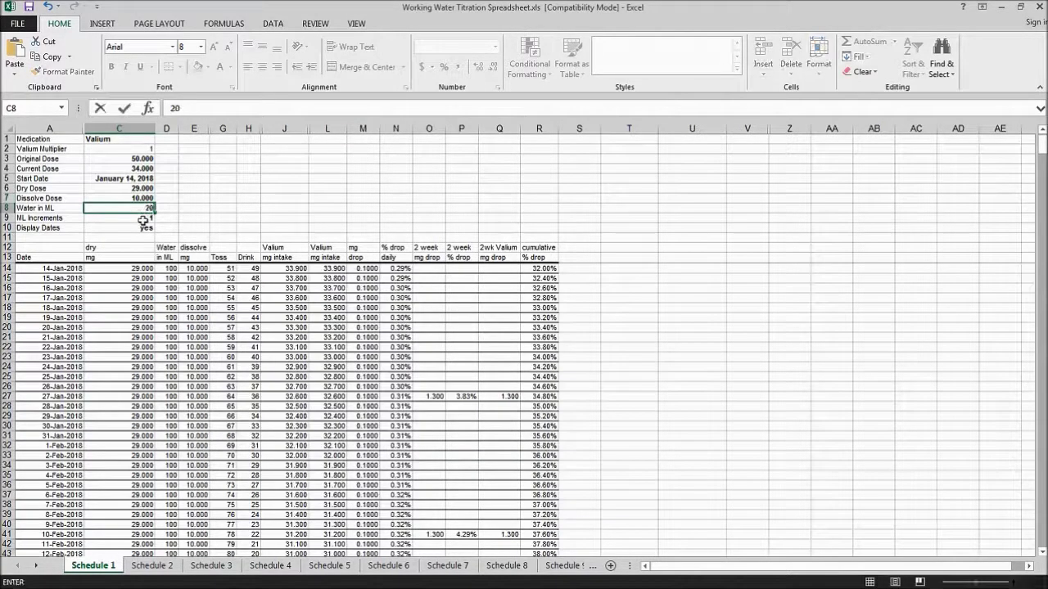
left_click(222, 208)
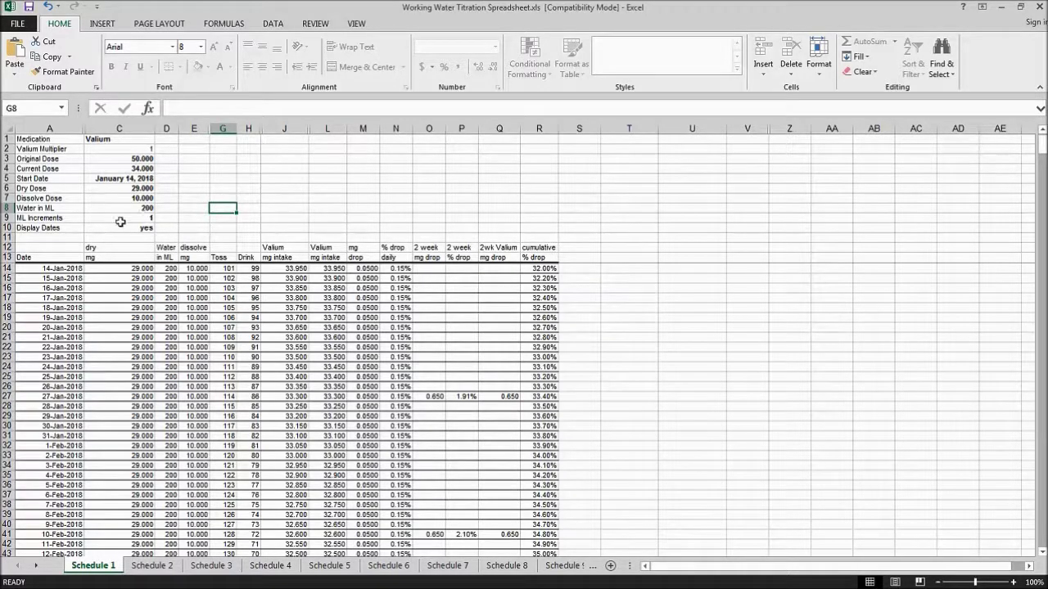
left_click(145, 220)
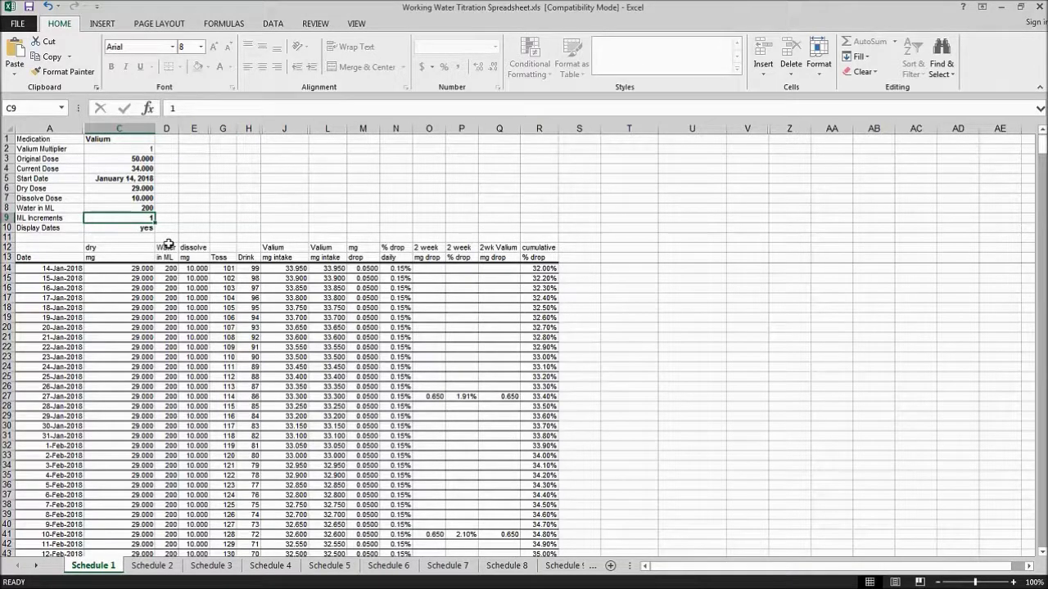
- Set the dissolve dose to 5 mg and the water to 100 mL, and check the two-week percentage drops
left_click(147, 199)
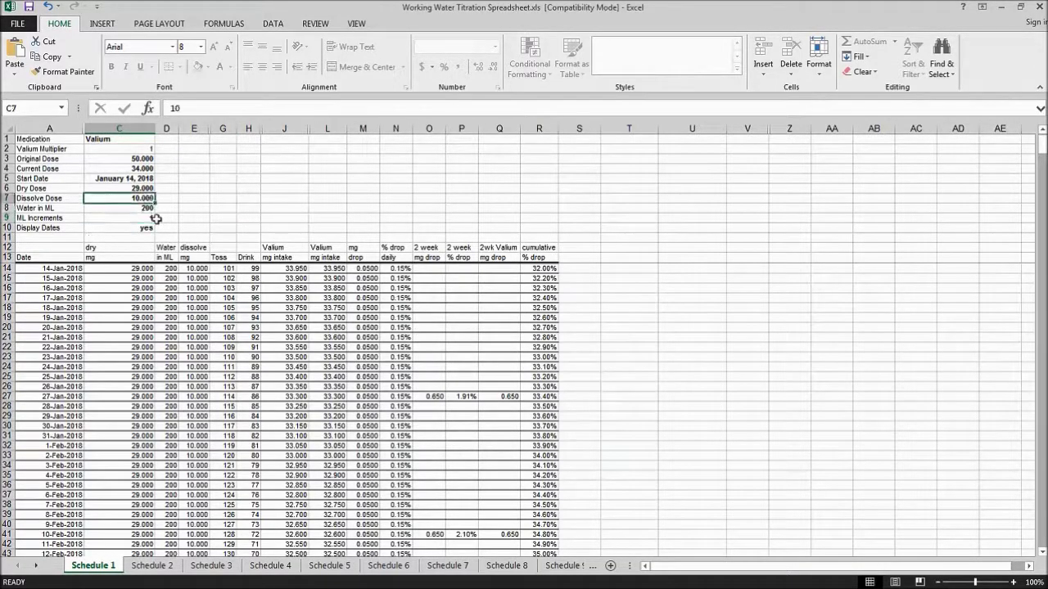
type("5")
key("Return")
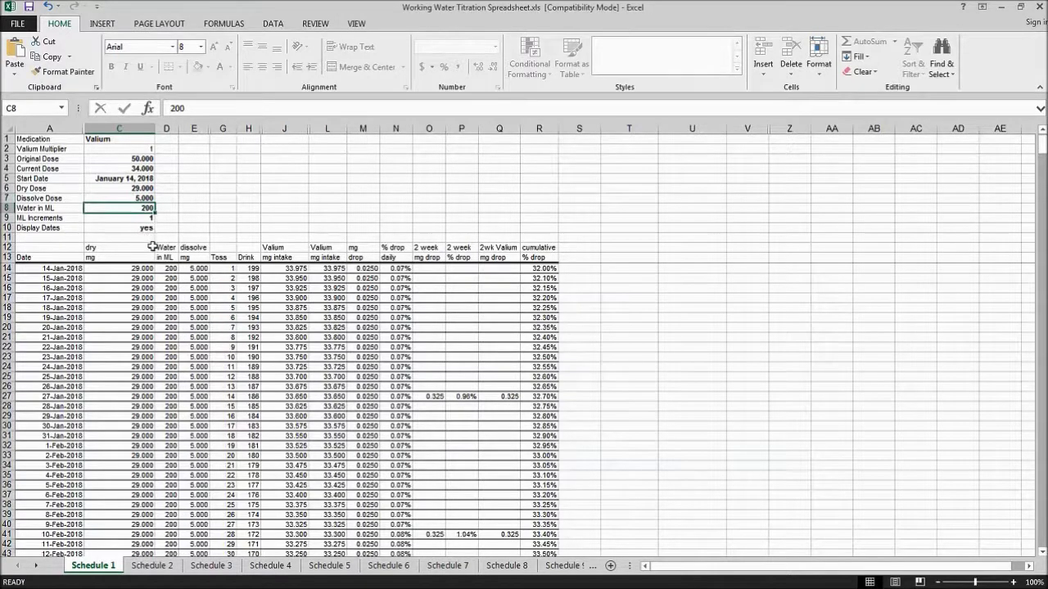
type("100")
left_click(220, 198)
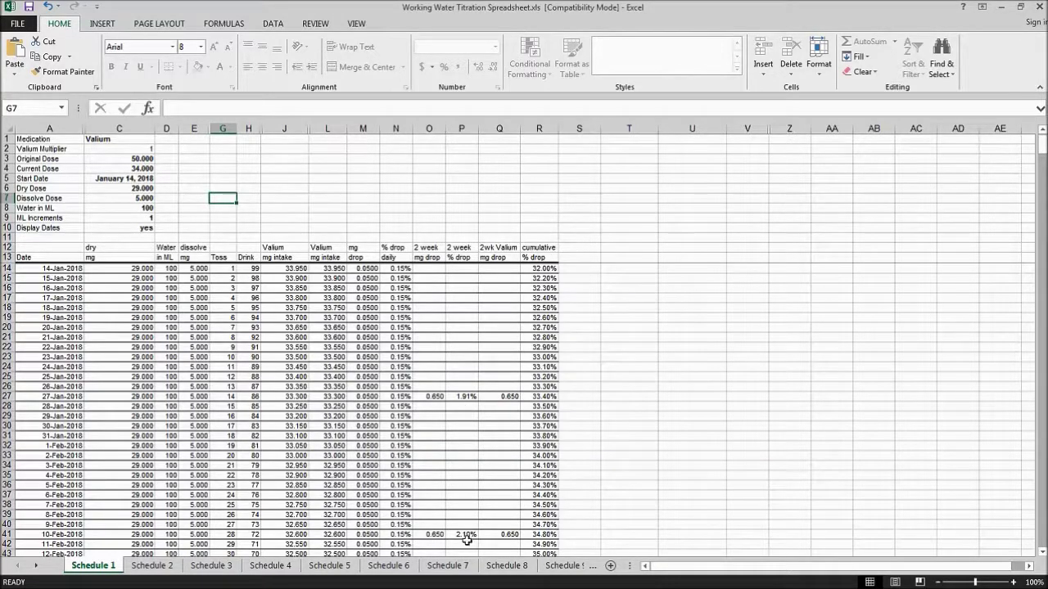
scroll(465, 541, "down", 2)
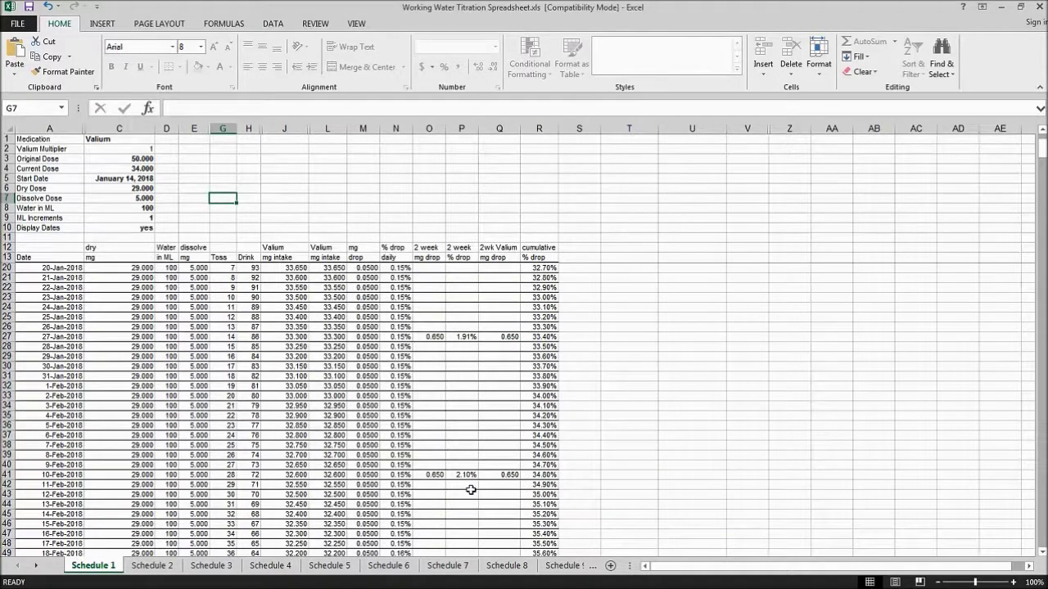
scroll(476, 396, "up", 2)
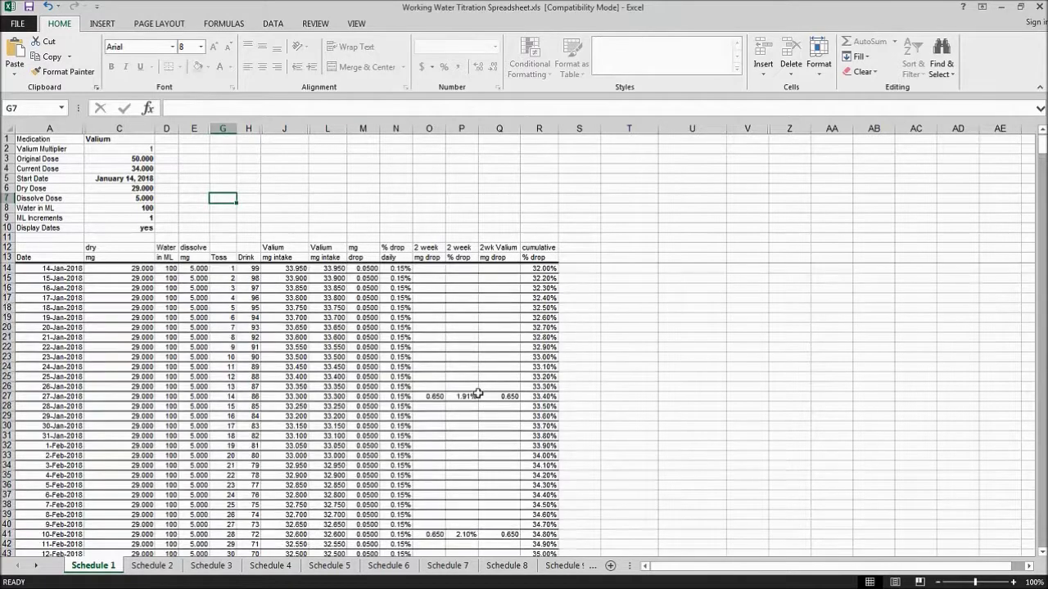
- Set the ML Increments value to 2 in Schedule 1
left_click(141, 217)
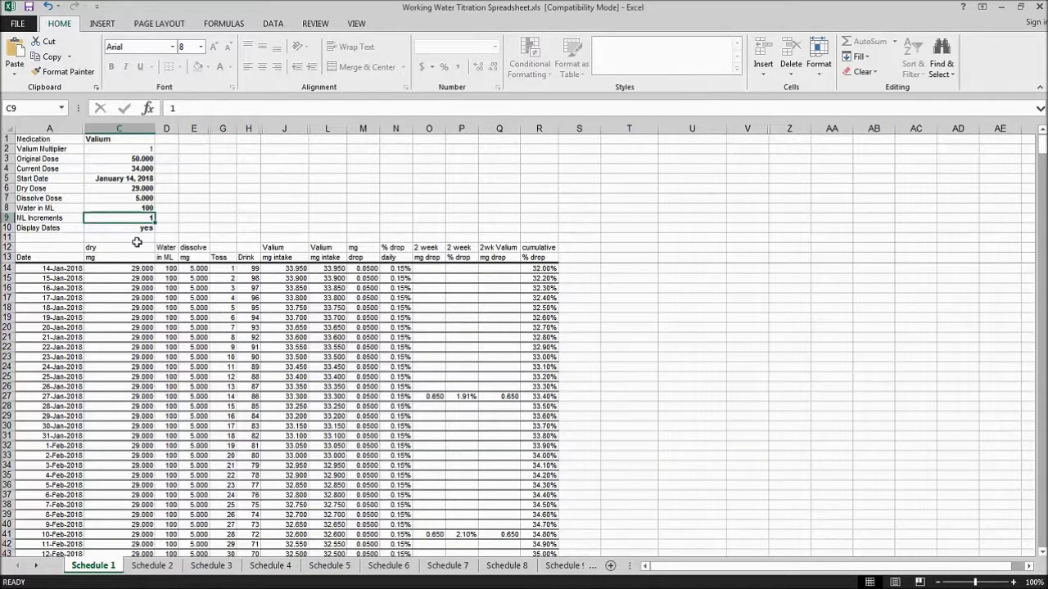
type("2")
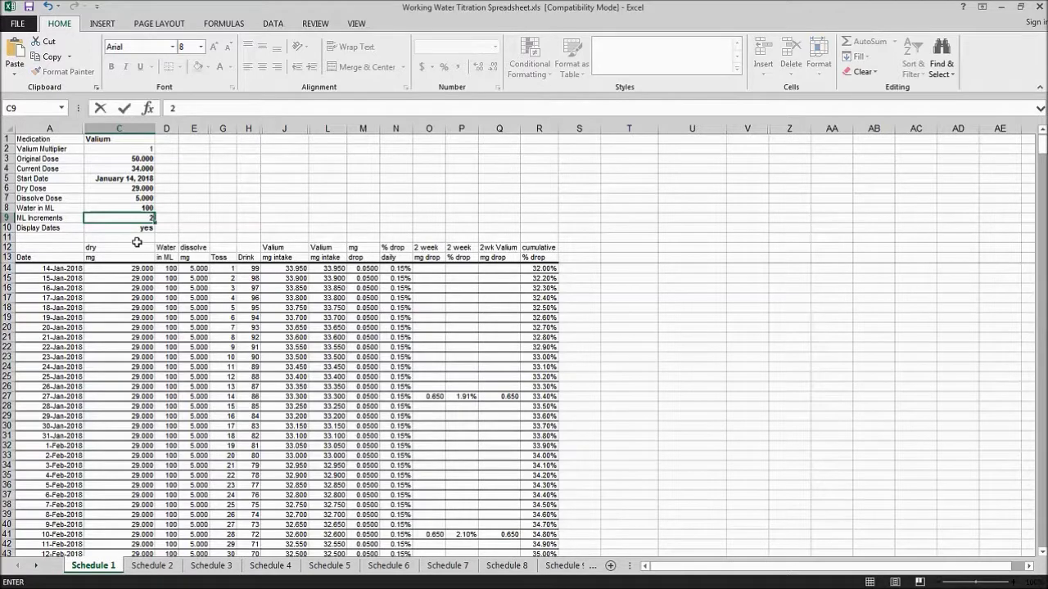
left_click(301, 190)
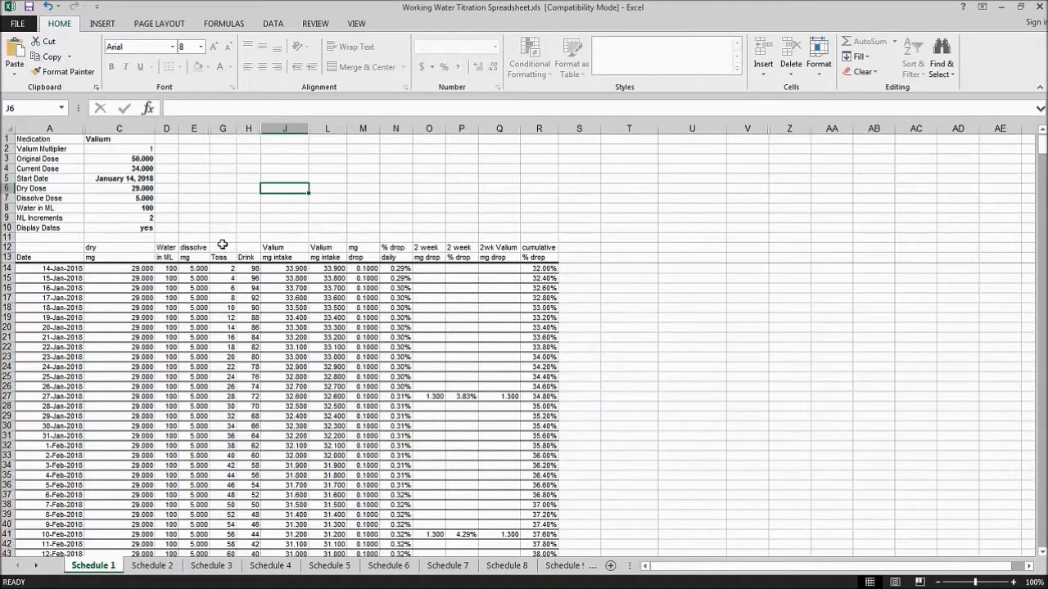
- Set the ML Increments value back to 1
left_click(150, 220)
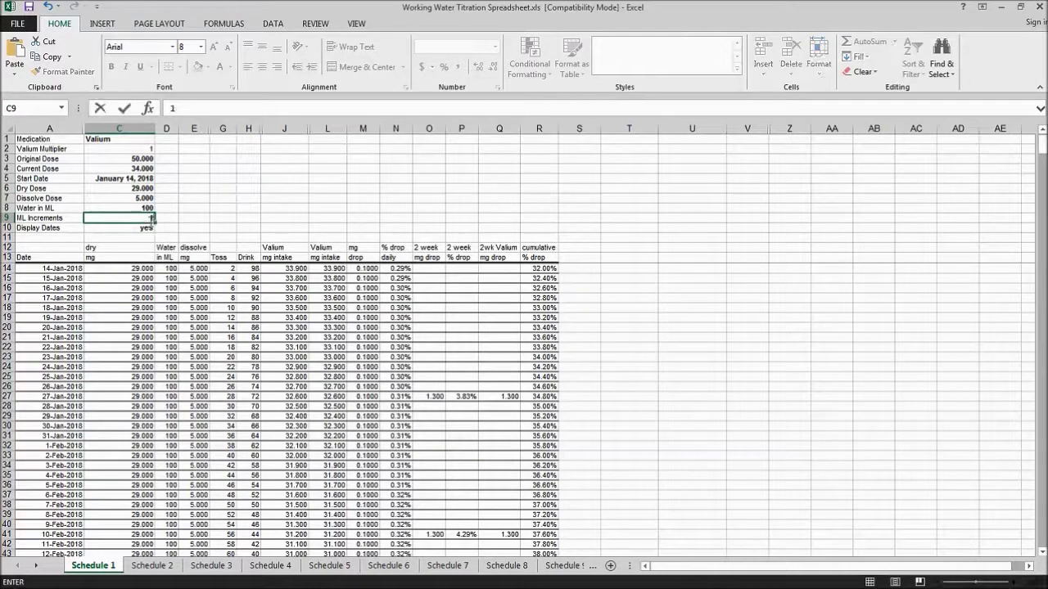
type("1")
left_click(213, 196)
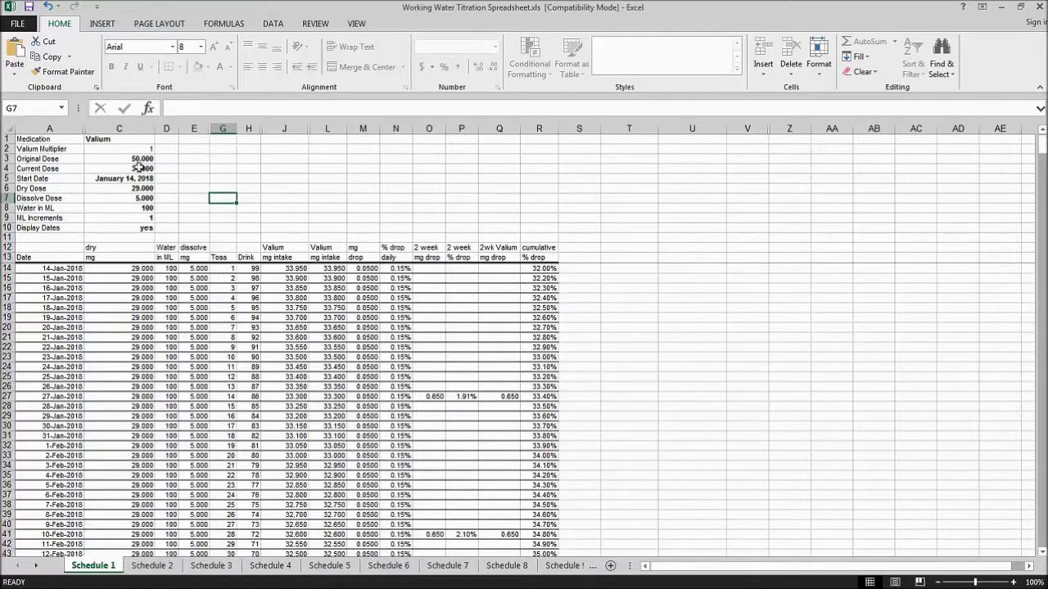
- Check the current dose of 34 mg and the start date entry in the schedule settings
left_click(139, 167)
type("34")
key("Return")
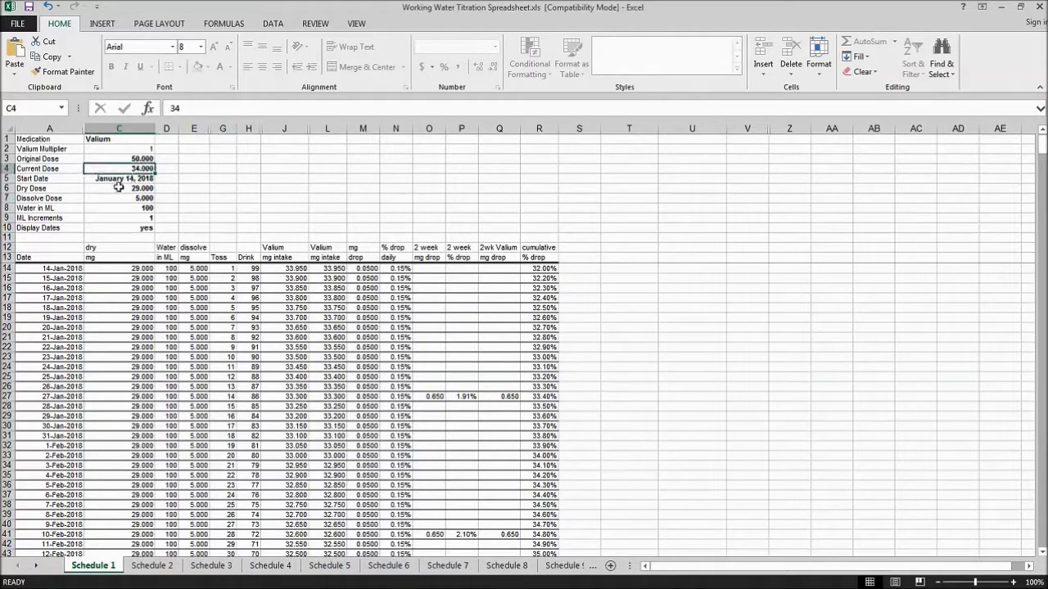
left_click(120, 180)
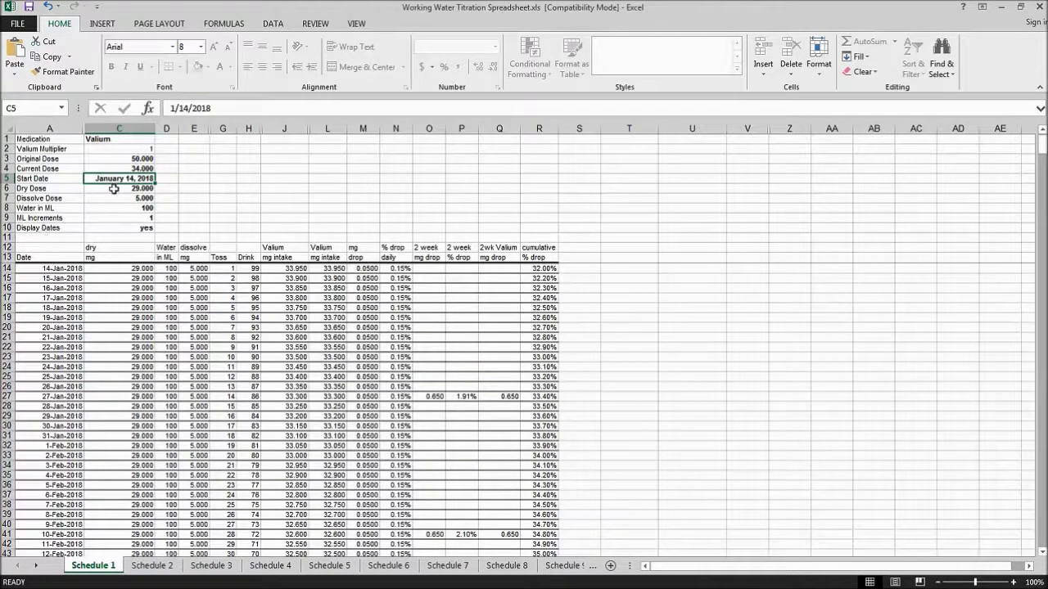
- Set the dry dose to 0 and the dissolve dose to 24 mg
left_click(115, 189)
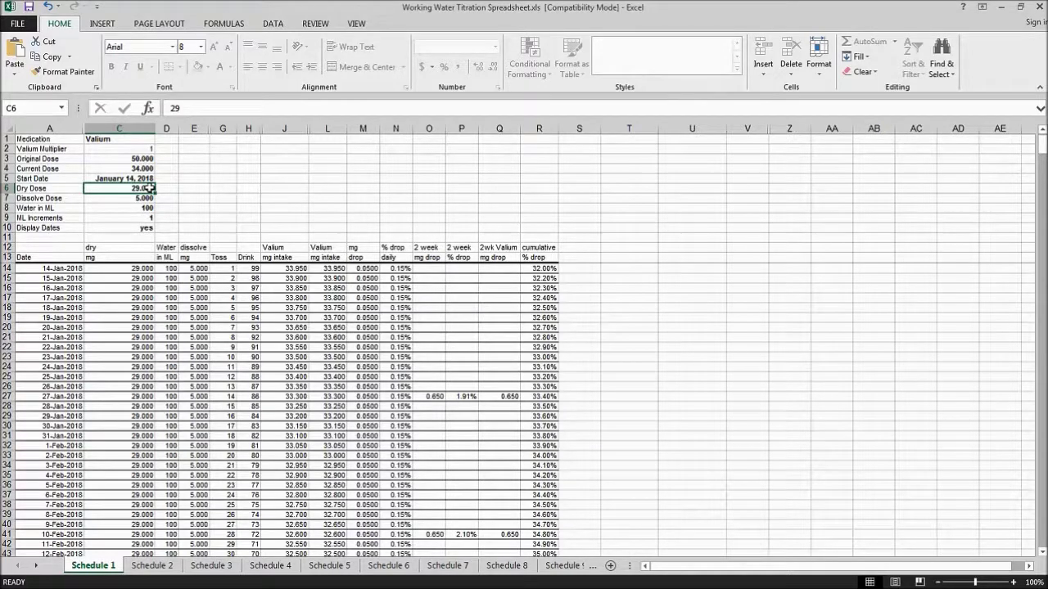
type("0")
key("Return")
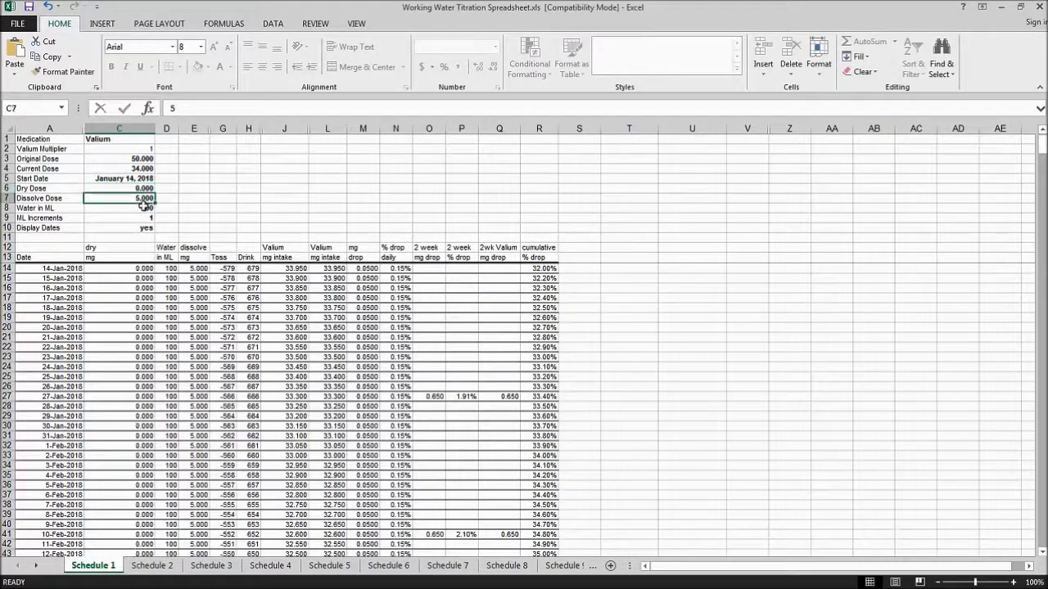
type("24")
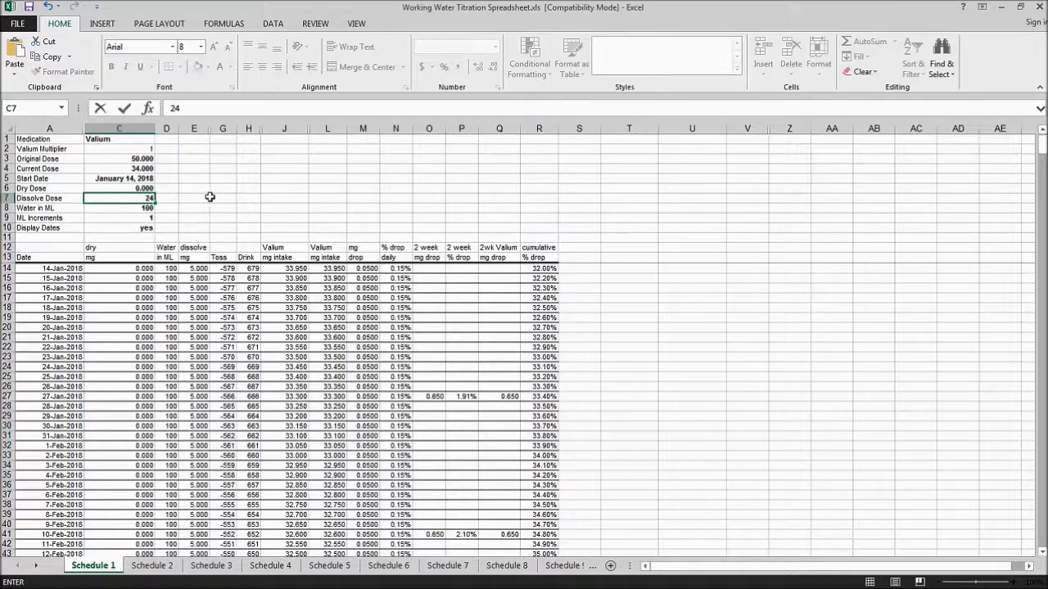
left_click(211, 198)
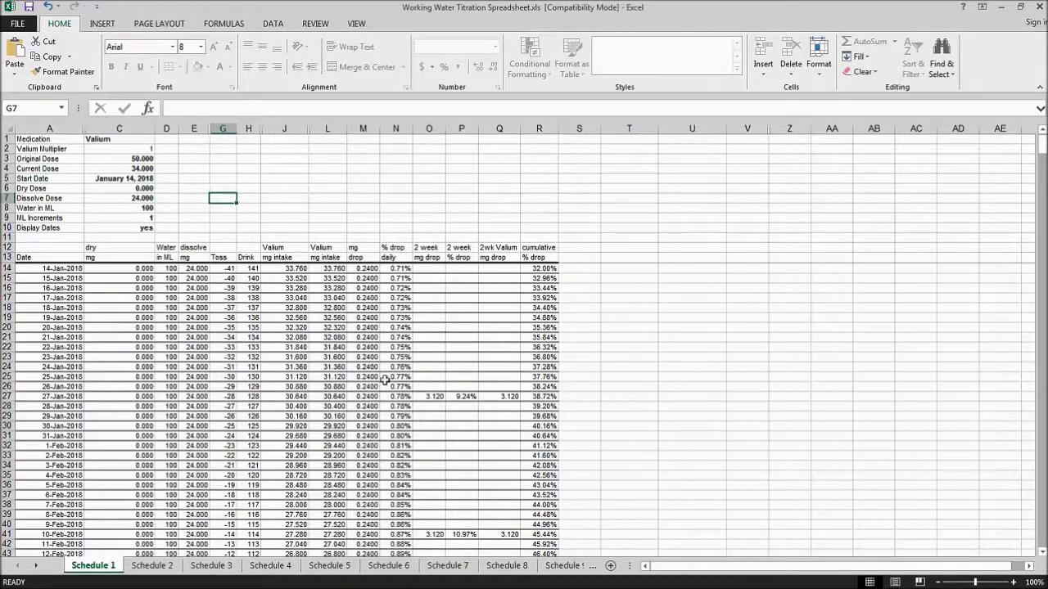
- Set the water amount for dissolving to 200 mL
left_click(143, 210)
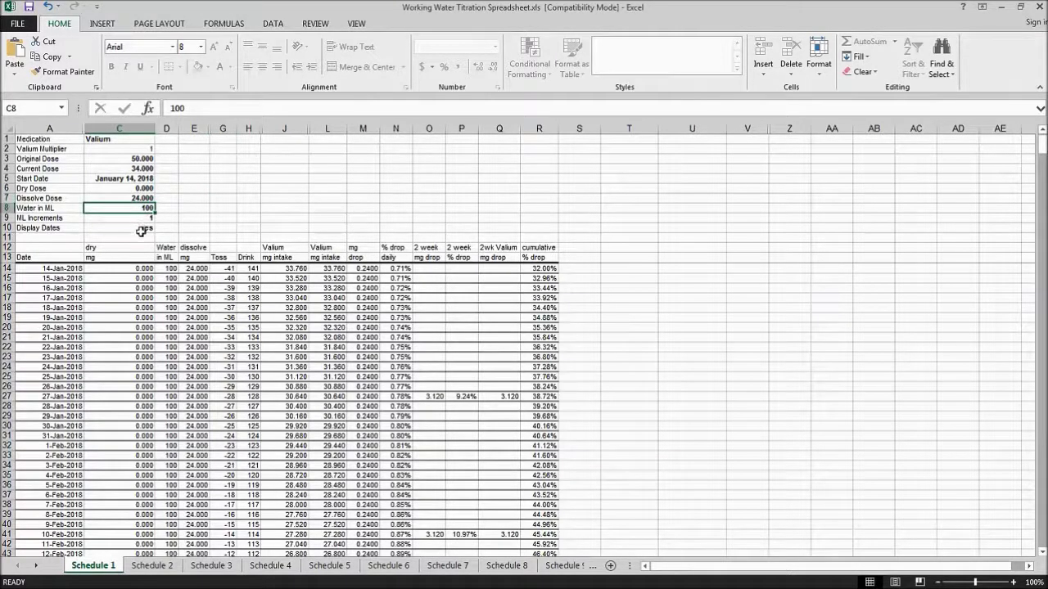
type("200")
left_click(215, 207)
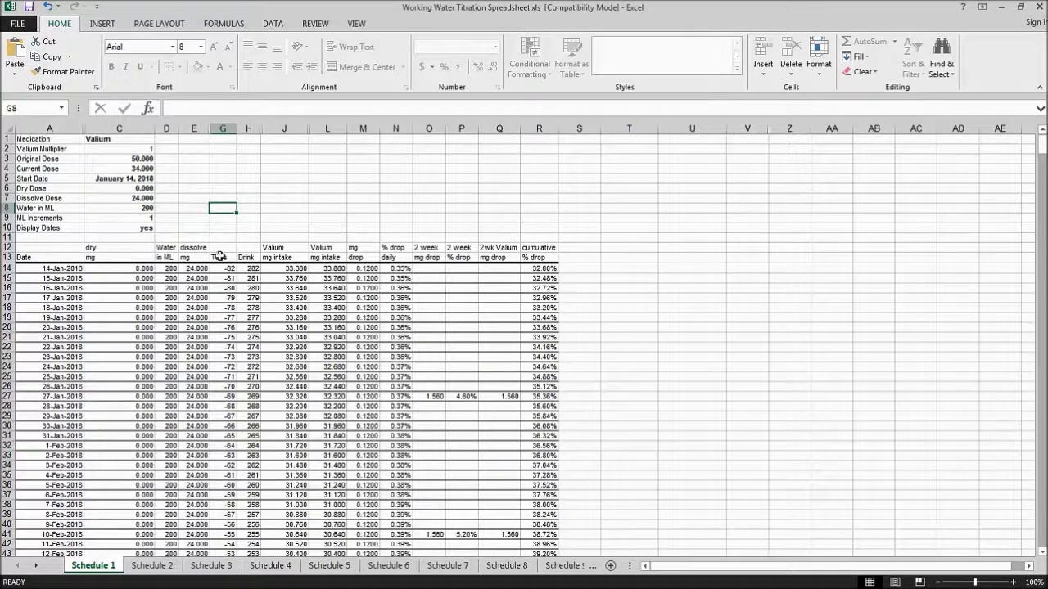
- Raise the water amount to 300 mL in the schedule settings
left_click(140, 212)
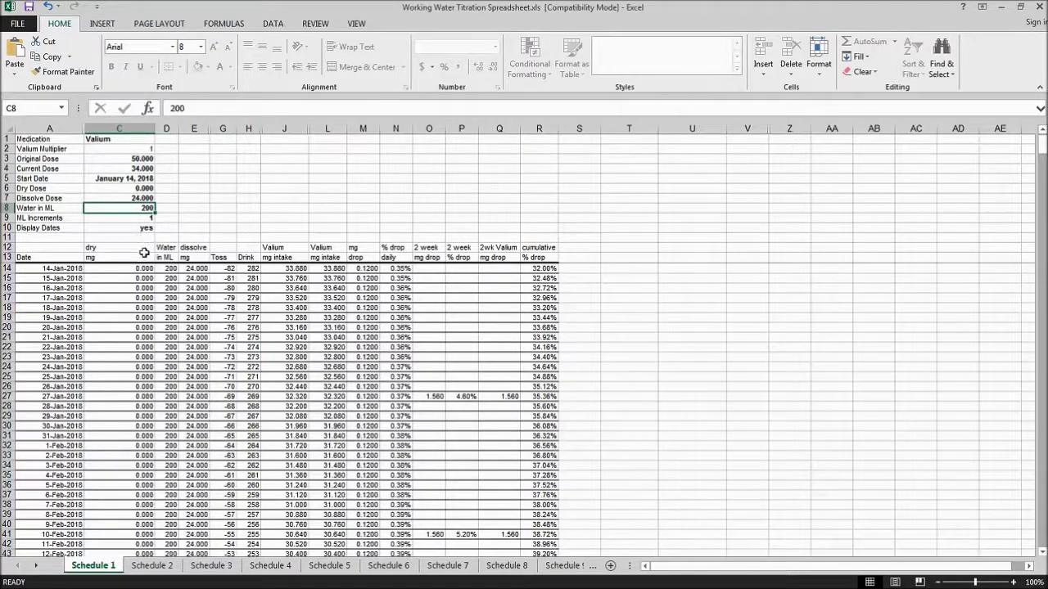
type("300")
left_click(285, 208)
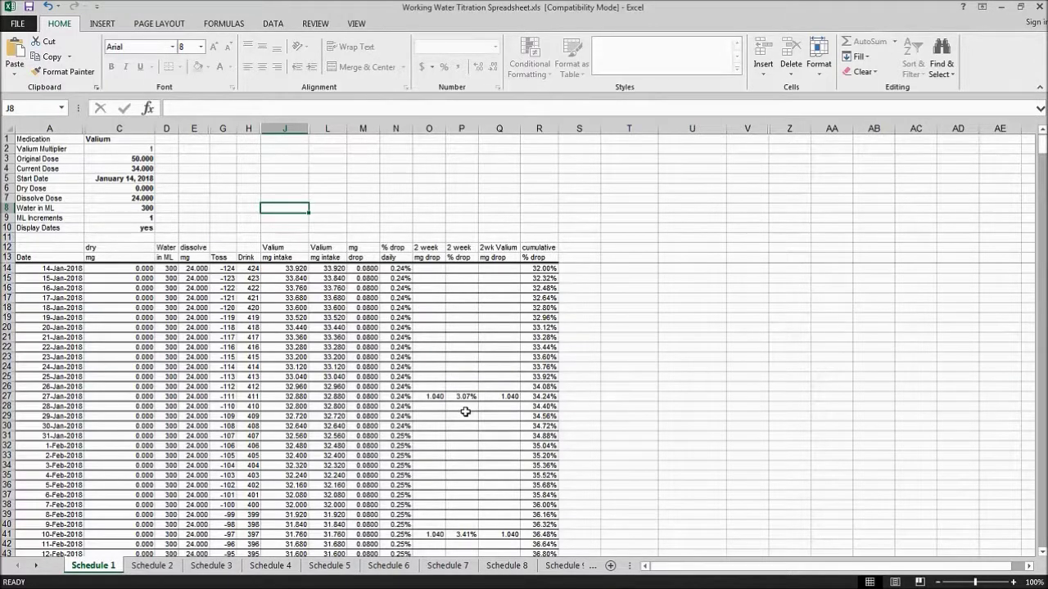
- Set the dry dose to 29 mg and the dissolve dose to 5 mg in the Schedule 1 settings
left_click(146, 189)
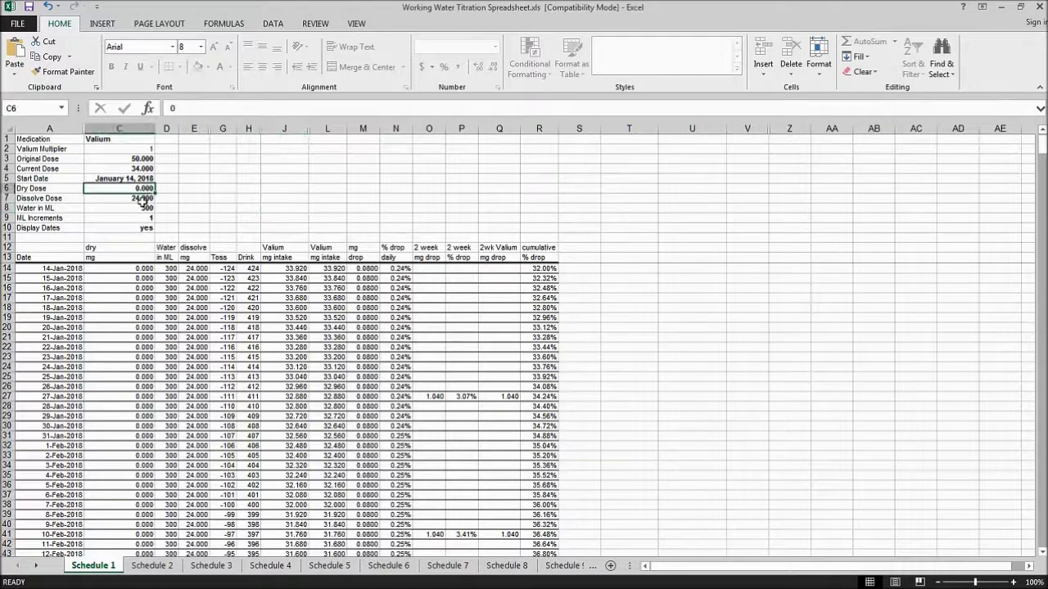
type("29")
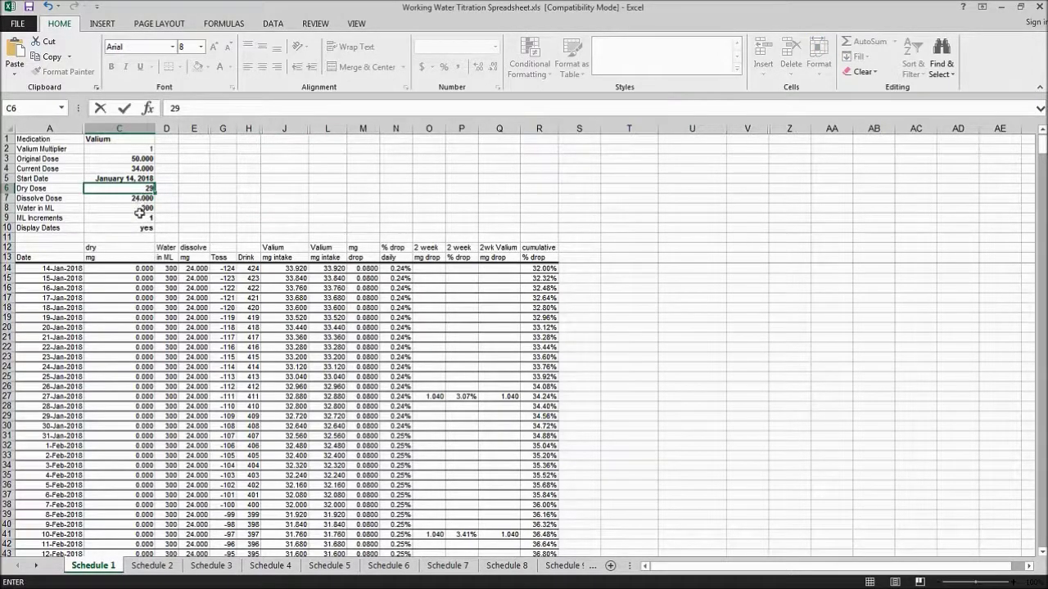
key("Return")
type("5")
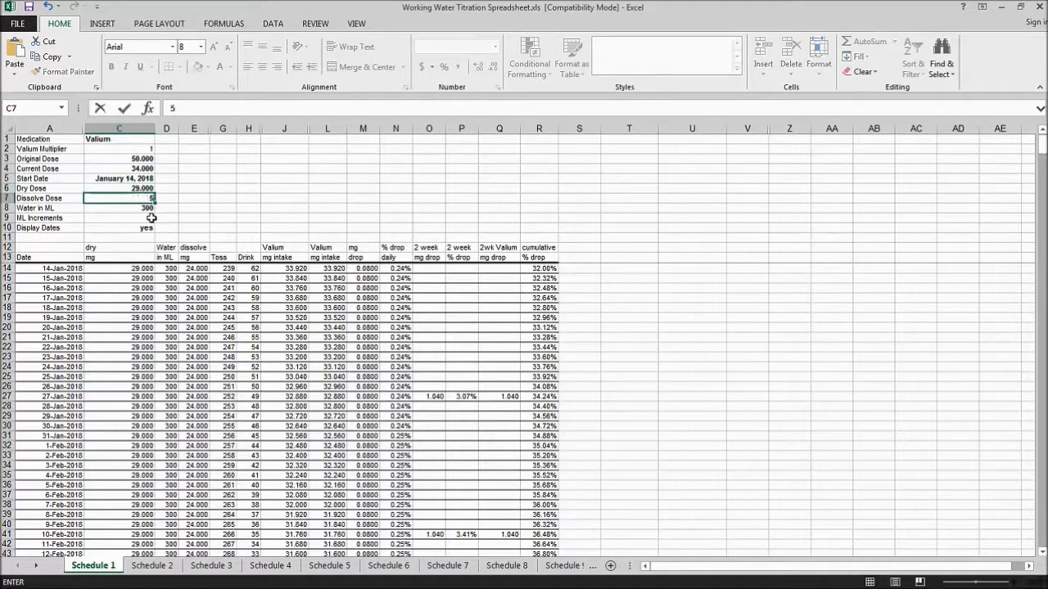
key("Return")
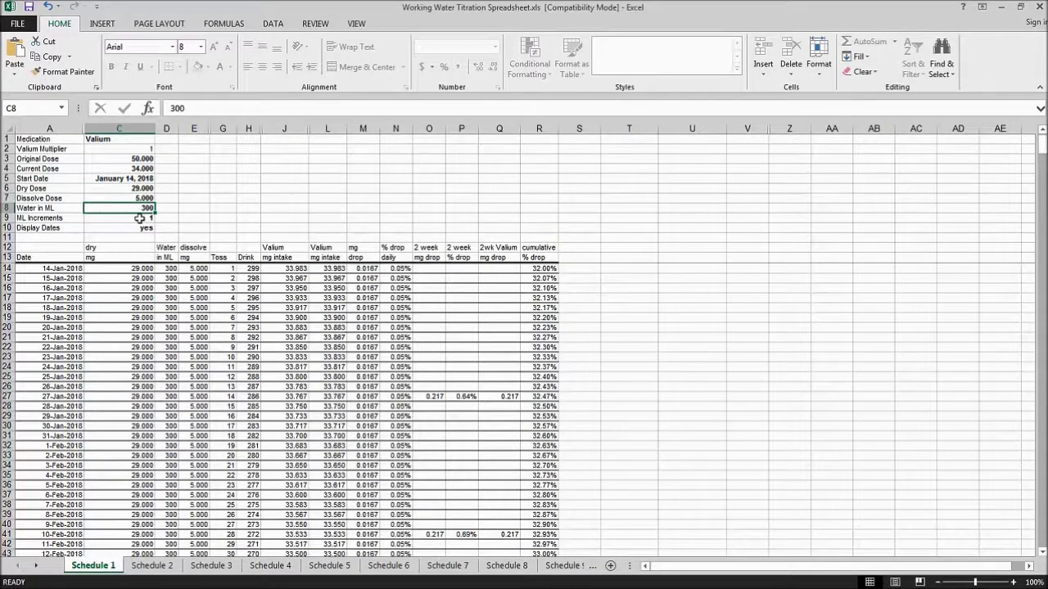
- Set the water amount for dissolving to 100 mL in the Schedule 1 settings
type("100")
key("Return")
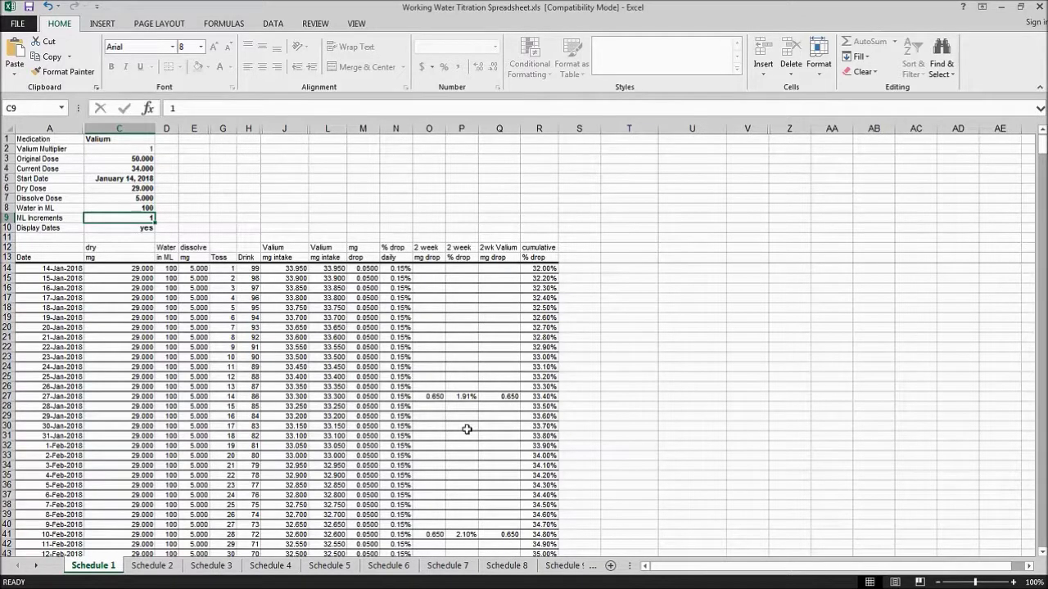
left_click(322, 210)
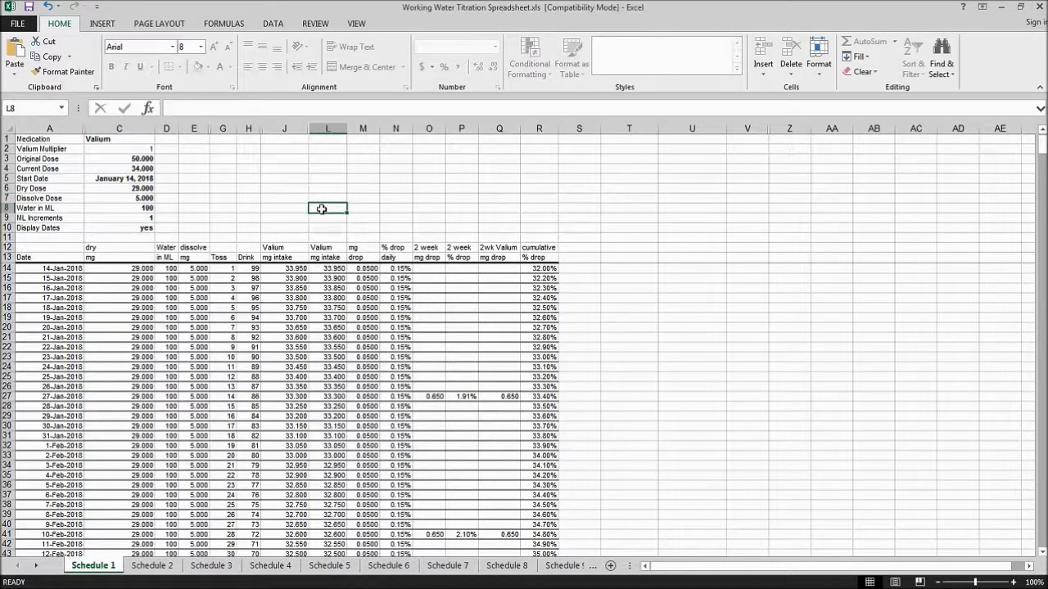
- Compare the final dose rows of Schedule 1 with the starting settings of Schedule 2, and return to the first rows of Schedule 1
left_click(322, 348)
scroll(321, 353, "down", 6)
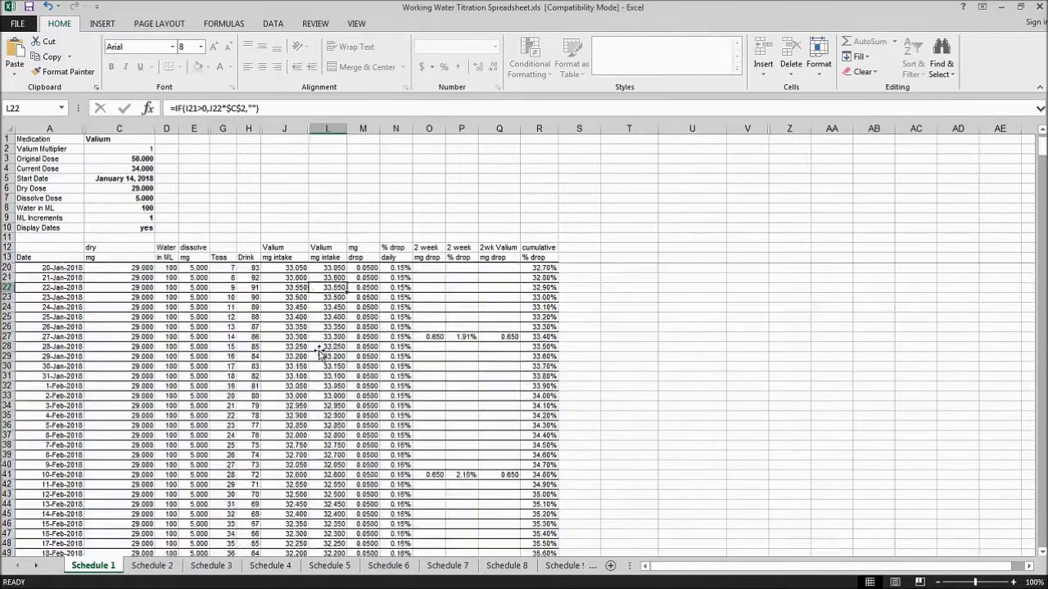
scroll(321, 352, "down", 20)
scroll(246, 416, "up", 3)
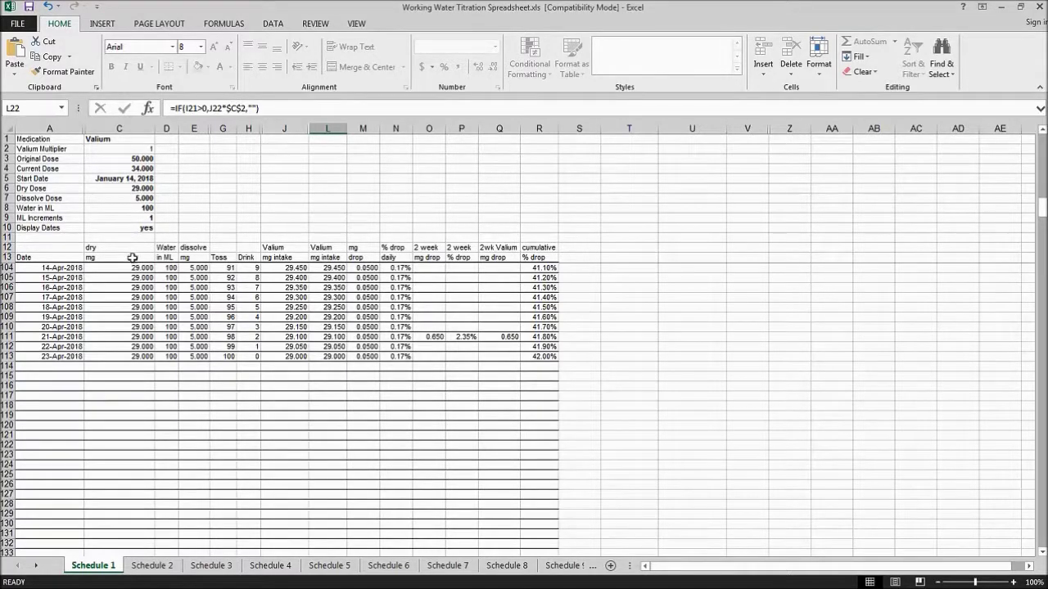
left_click(164, 570)
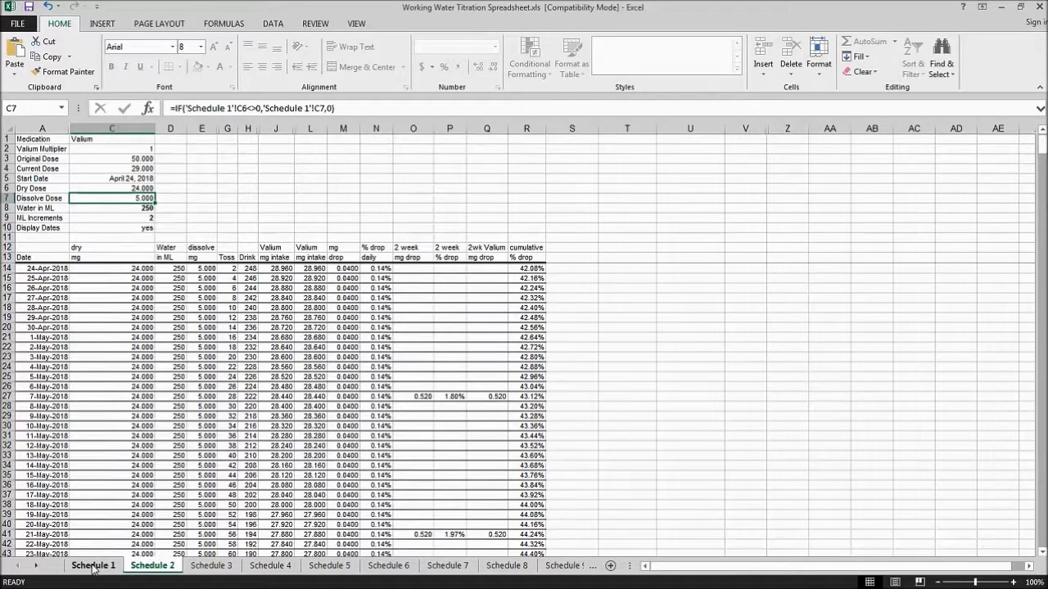
left_click(92, 565)
scroll(291, 346, "up", 1)
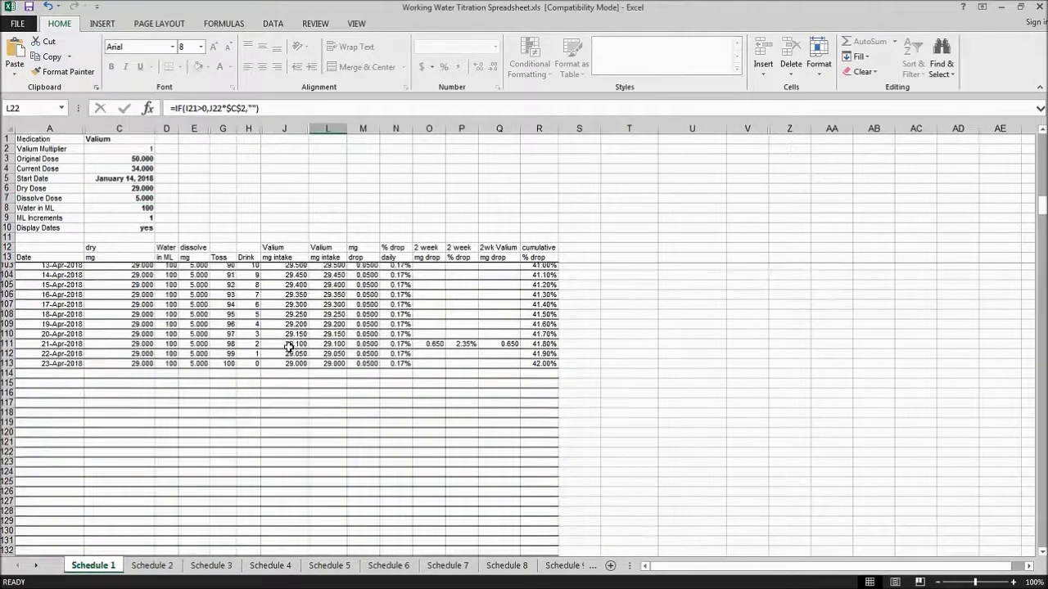
scroll(289, 346, "up", 20)
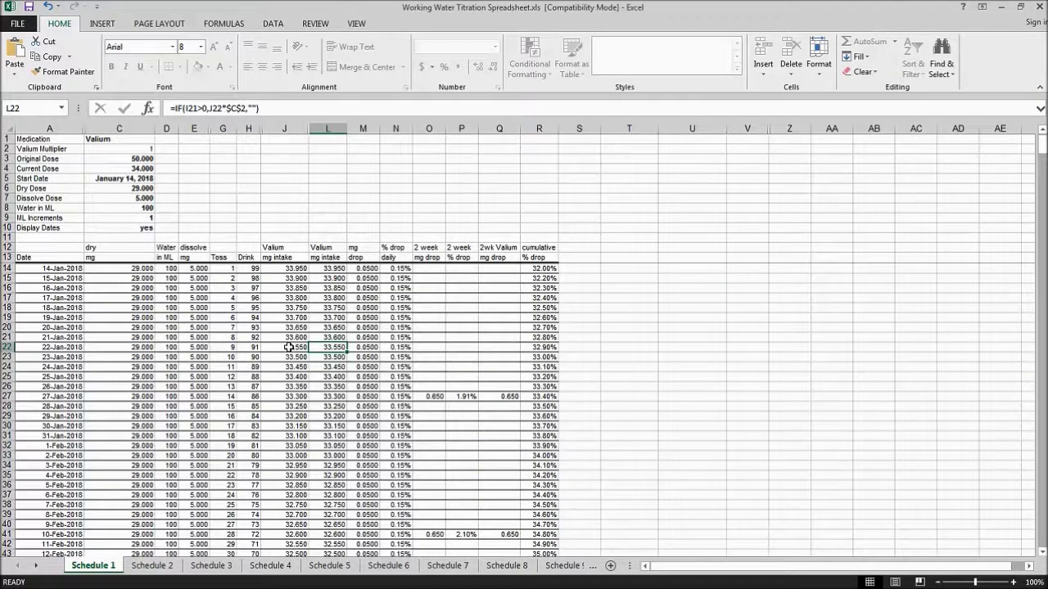
- Select the entire 16-Jan-2018 row in Schedule 1
left_click(9, 288)
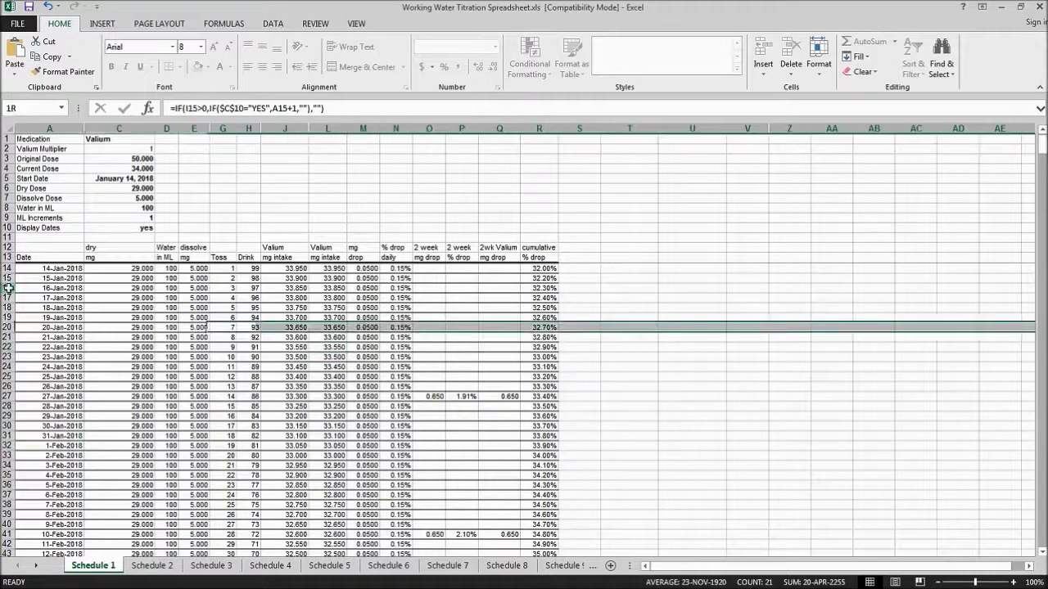